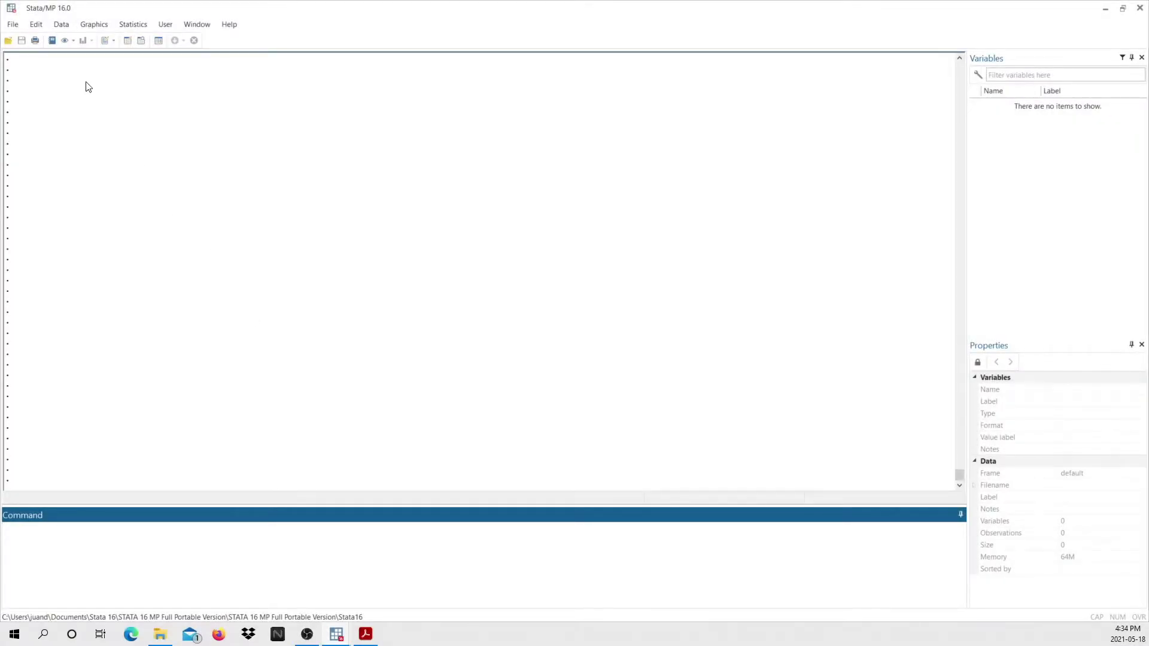
# Import the Excel file usa.xls from the Desktop, using its first row as variable names.
pyautogui.click(13, 24)
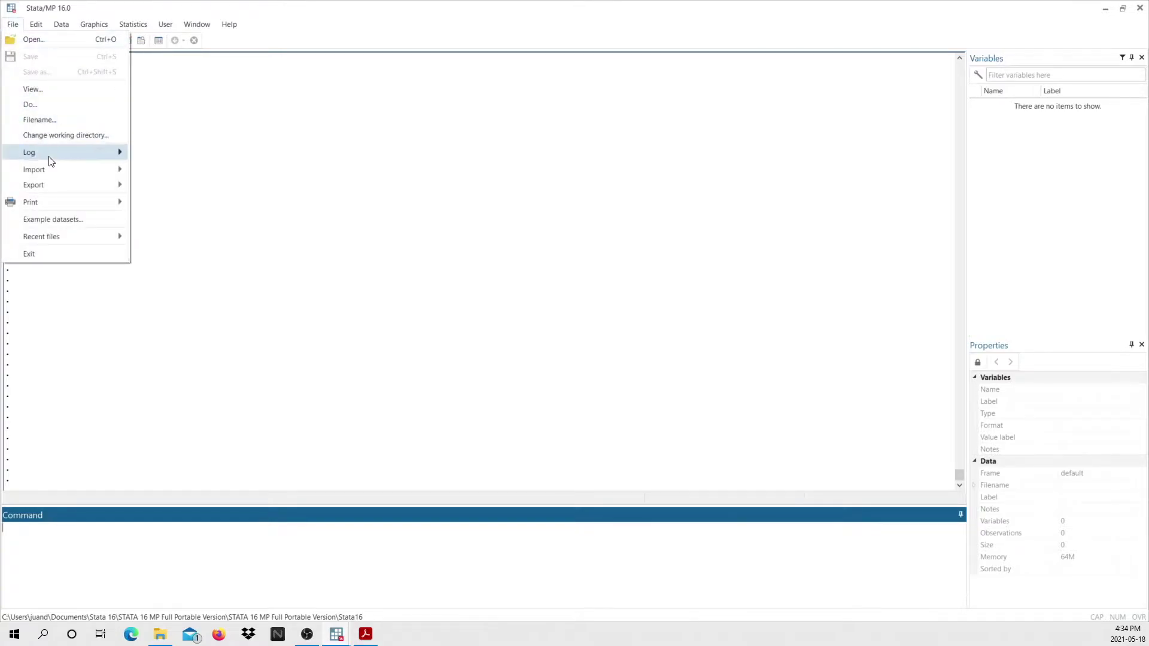
pyautogui.moveTo(41, 174)
pyautogui.click(187, 171)
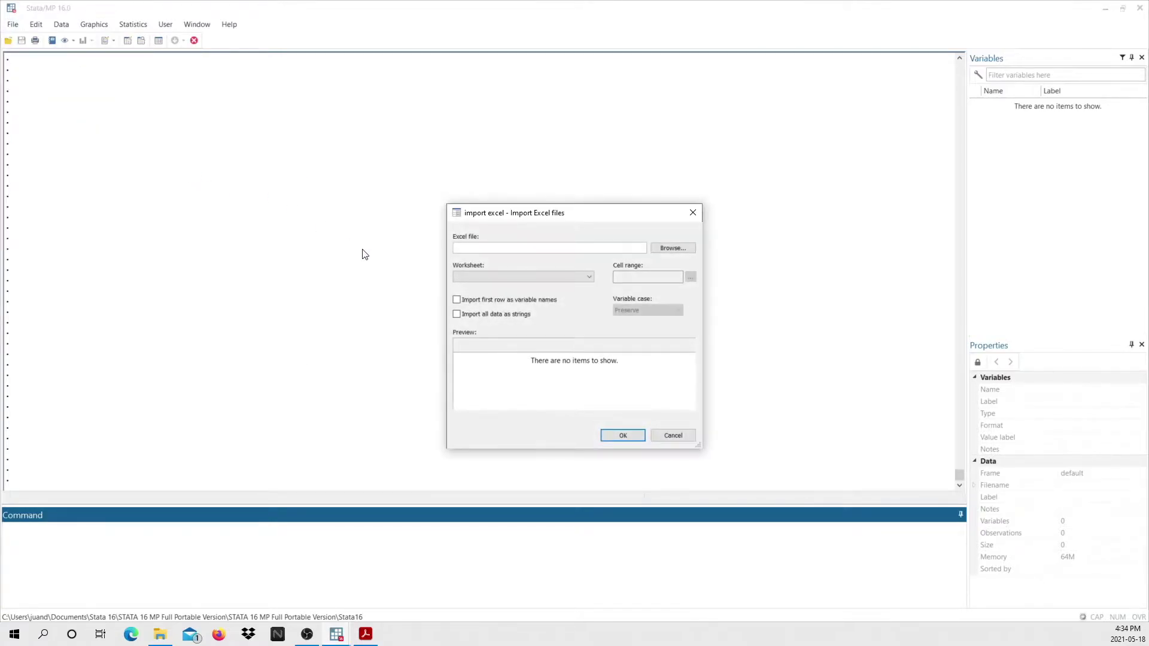
pyautogui.click(680, 248)
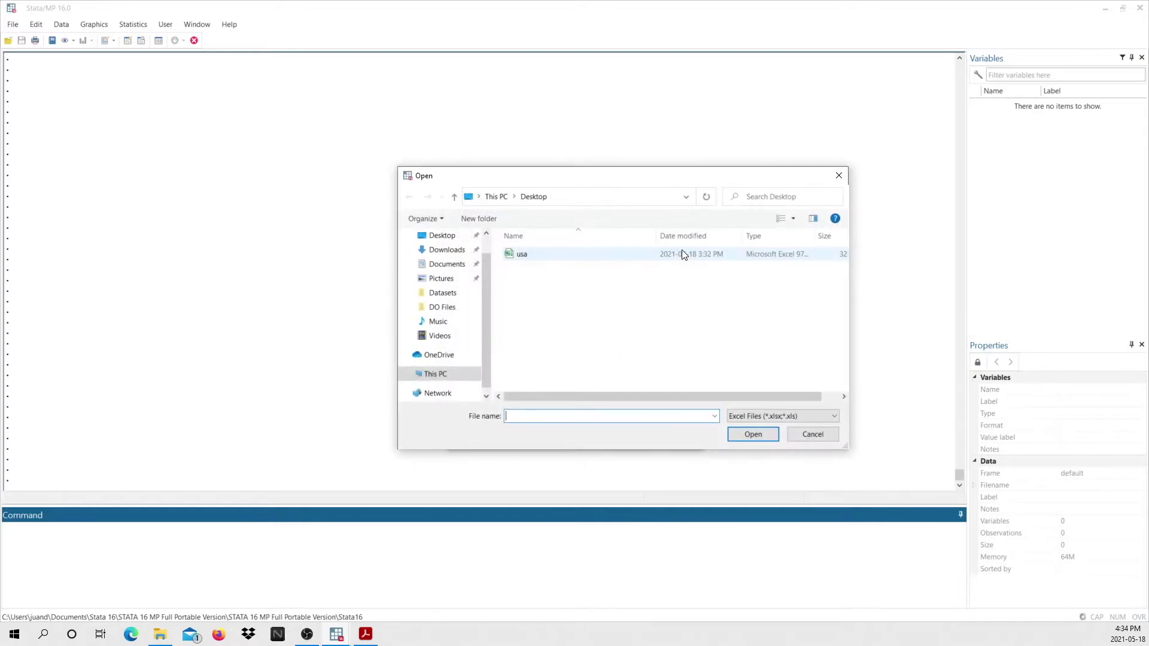
pyautogui.doubleClick(525, 255)
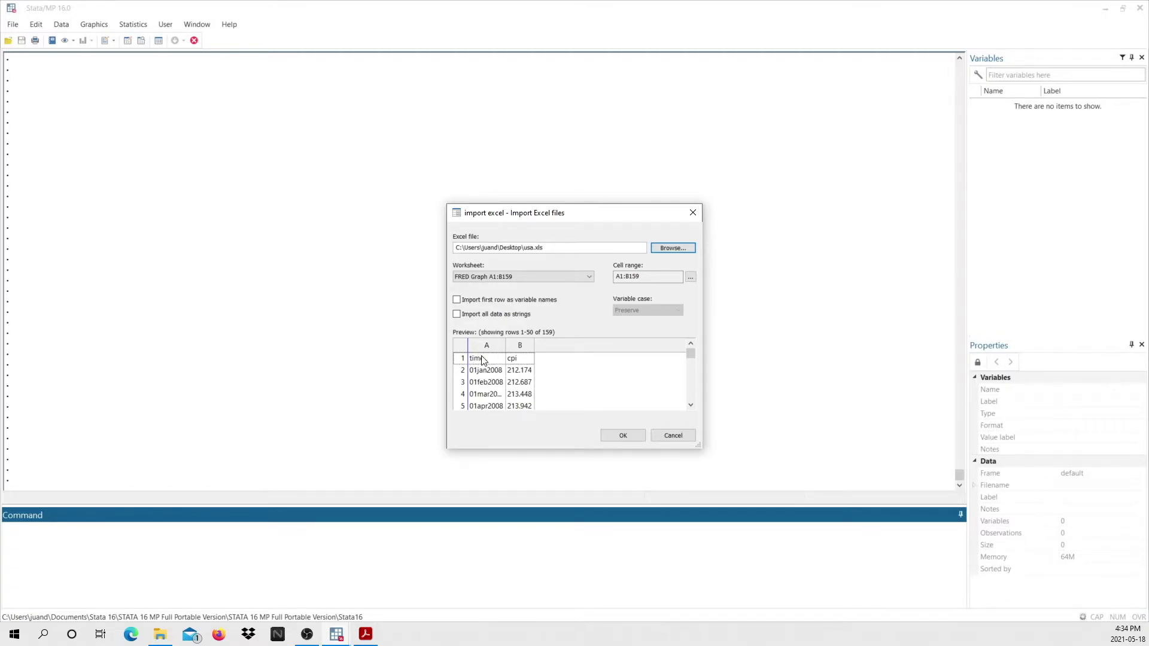
pyautogui.click(510, 357)
pyautogui.click(456, 299)
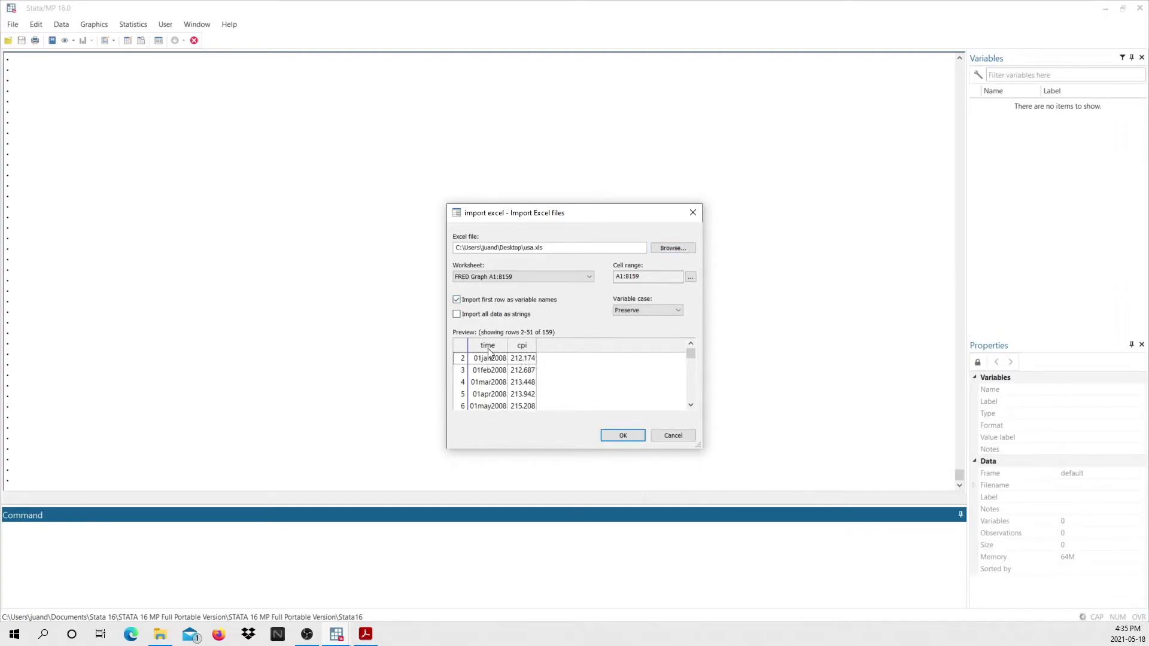
pyautogui.click(623, 436)
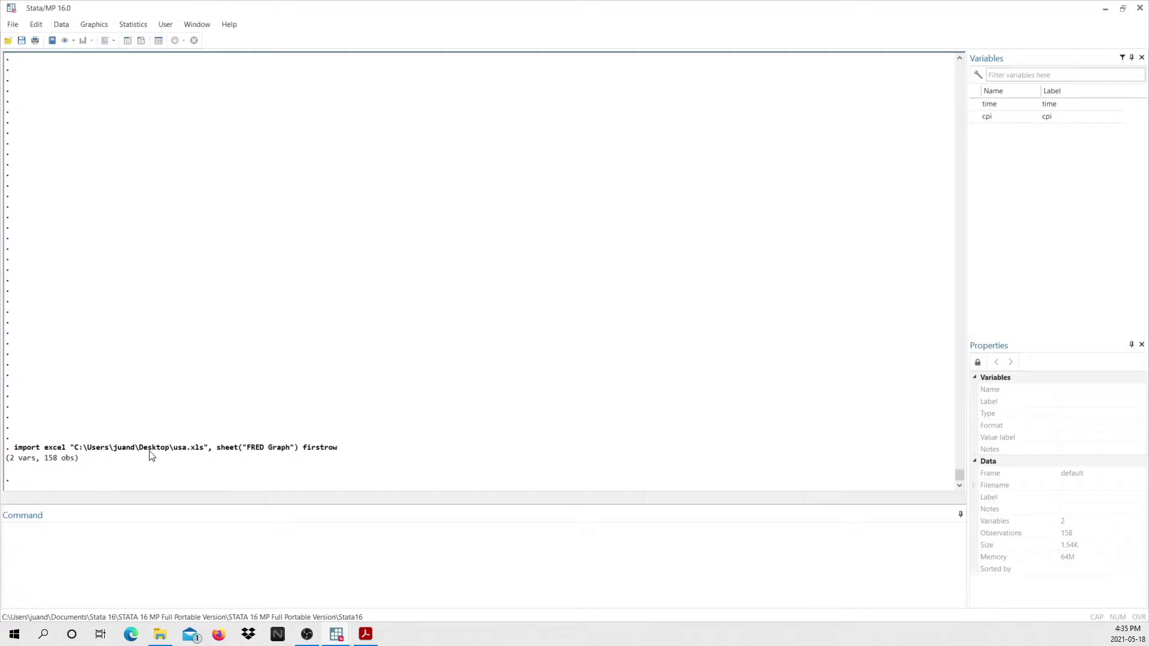
pyautogui.moveTo(346, 458); pyautogui.dragTo(18, 453)
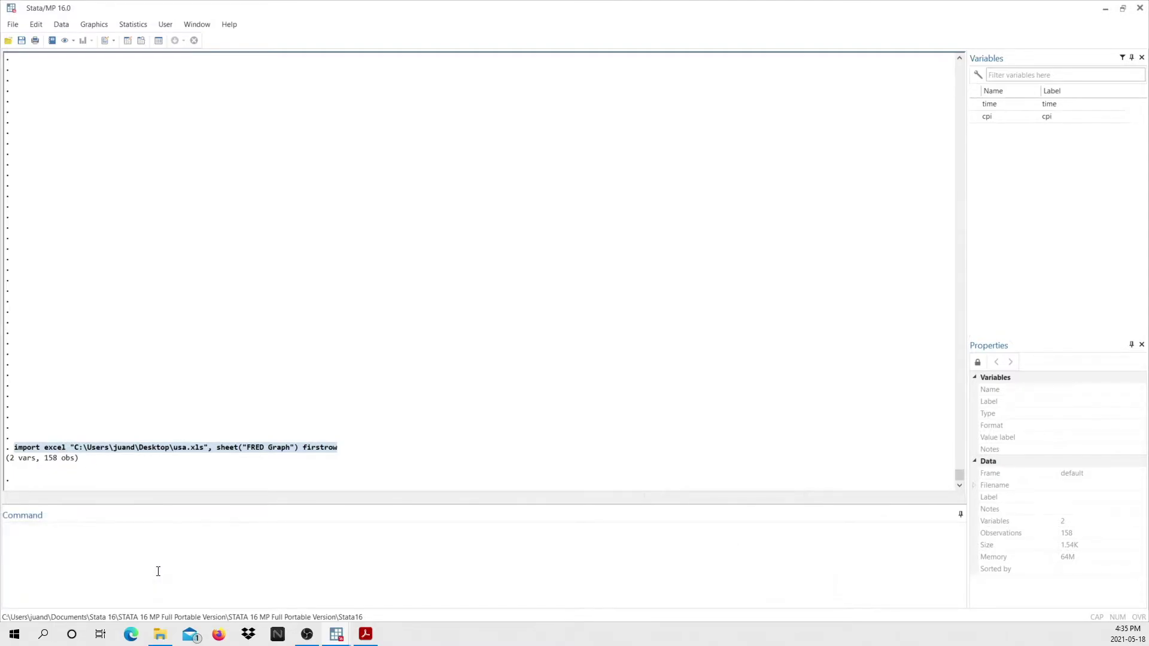
# Try to draw a time-series line plot of cpi with tsline.
pyautogui.click(158, 571)
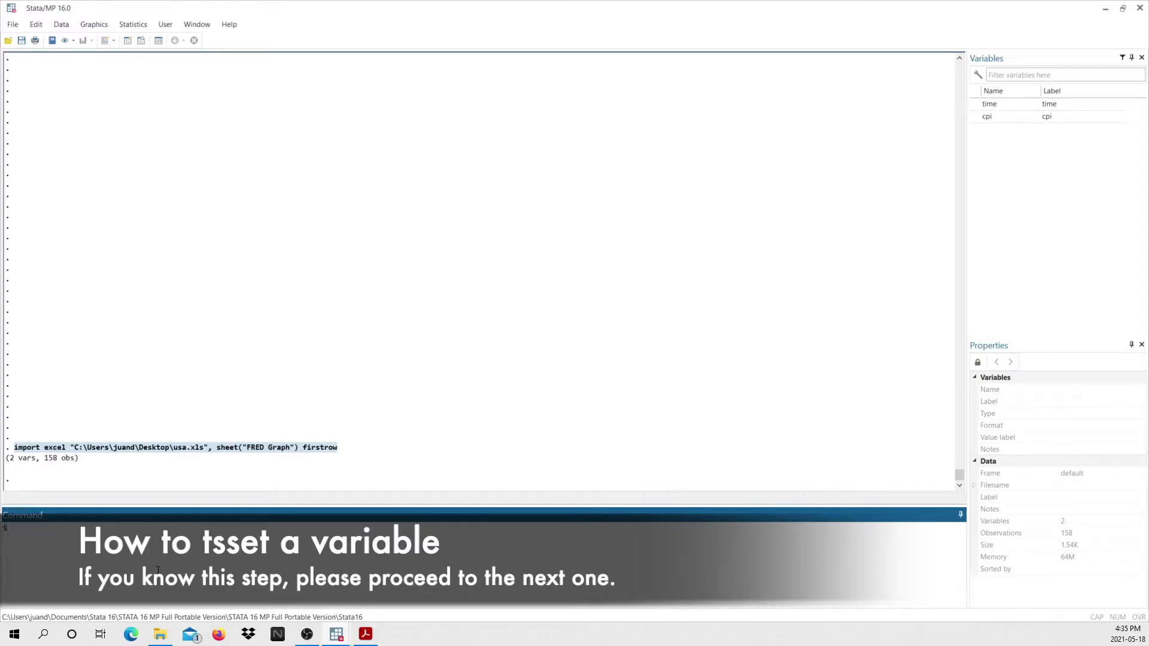
pyautogui.write('ine')
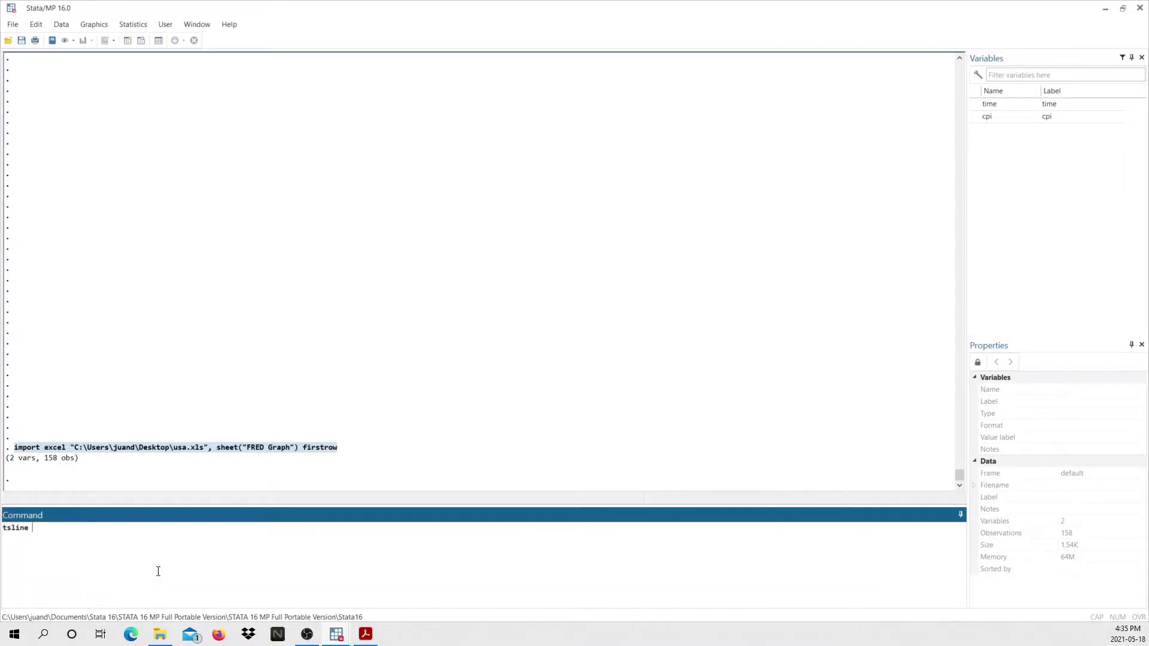
pyautogui.write(' cpi')
pyautogui.press('Return')
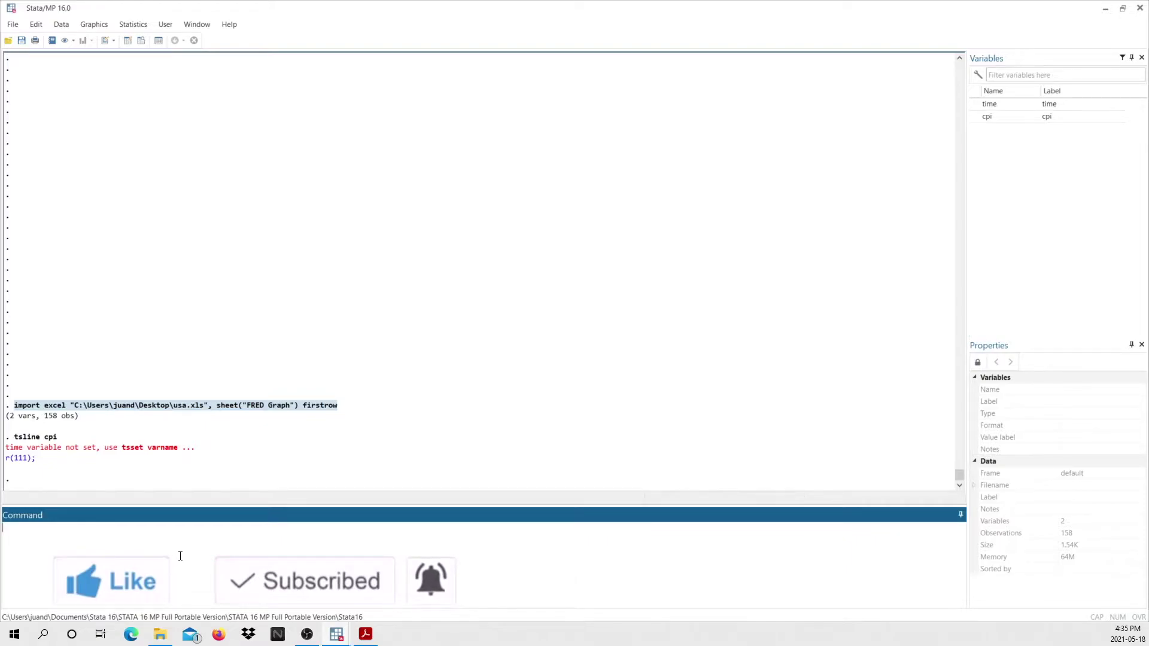
# Generate a variable named month that converts the daily dates in time to monthly dates with mofd(time).
pyautogui.write('gen')
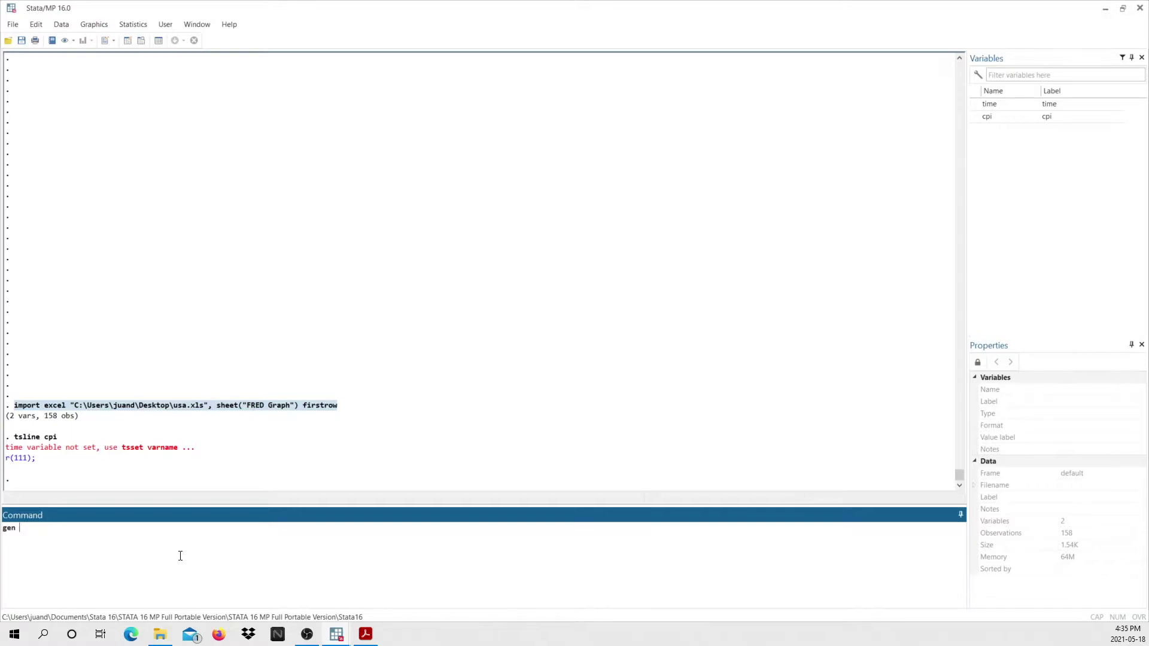
pyautogui.write(' month = mofd(time)')
pyautogui.press('Return')
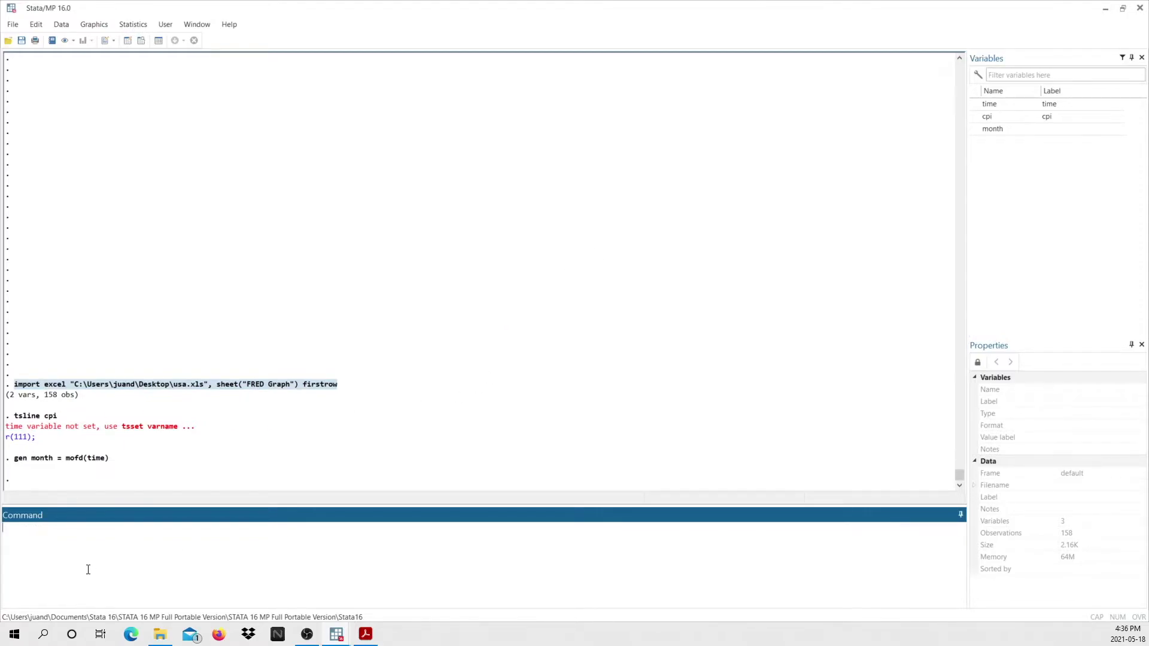
# Browse the dataset to check the values of the new month variable, and close the data viewer.
pyautogui.write('tsset')
pyautogui.press('Return')
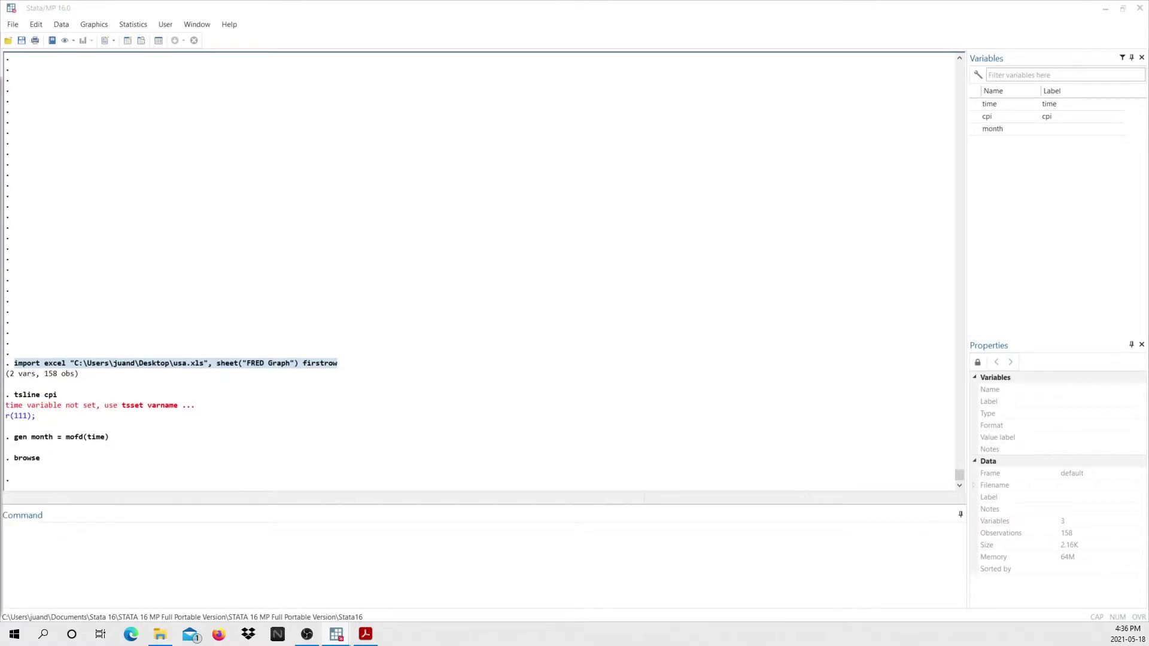
pyautogui.moveTo(12, 363); pyautogui.dragTo(9, 122)
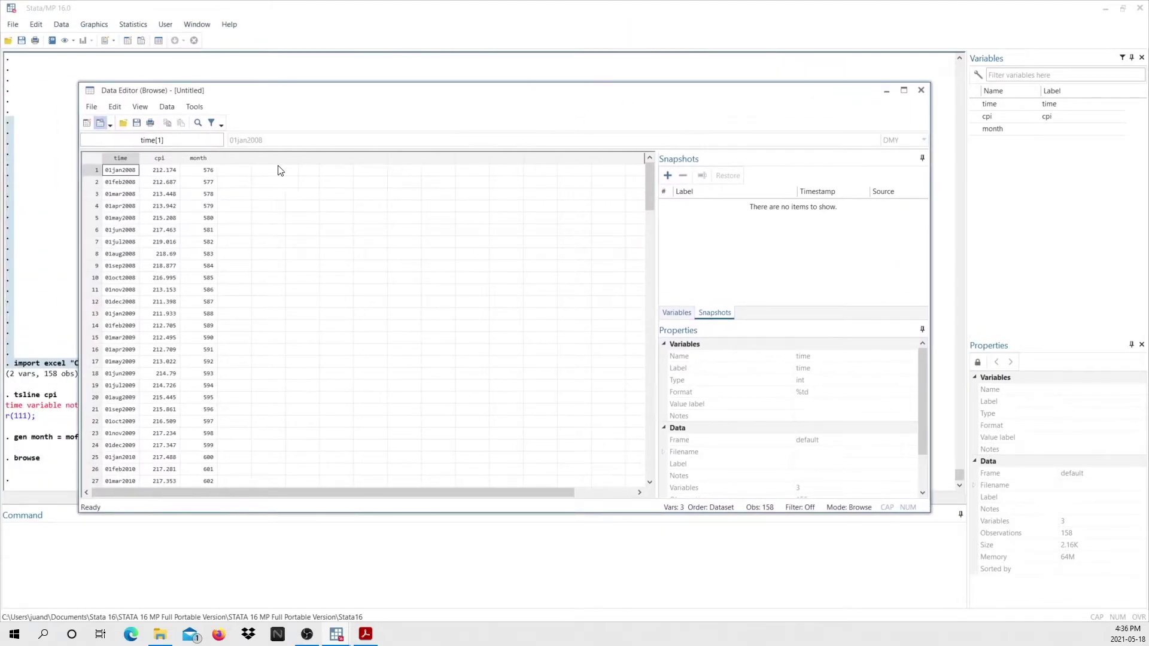
pyautogui.click(208, 169)
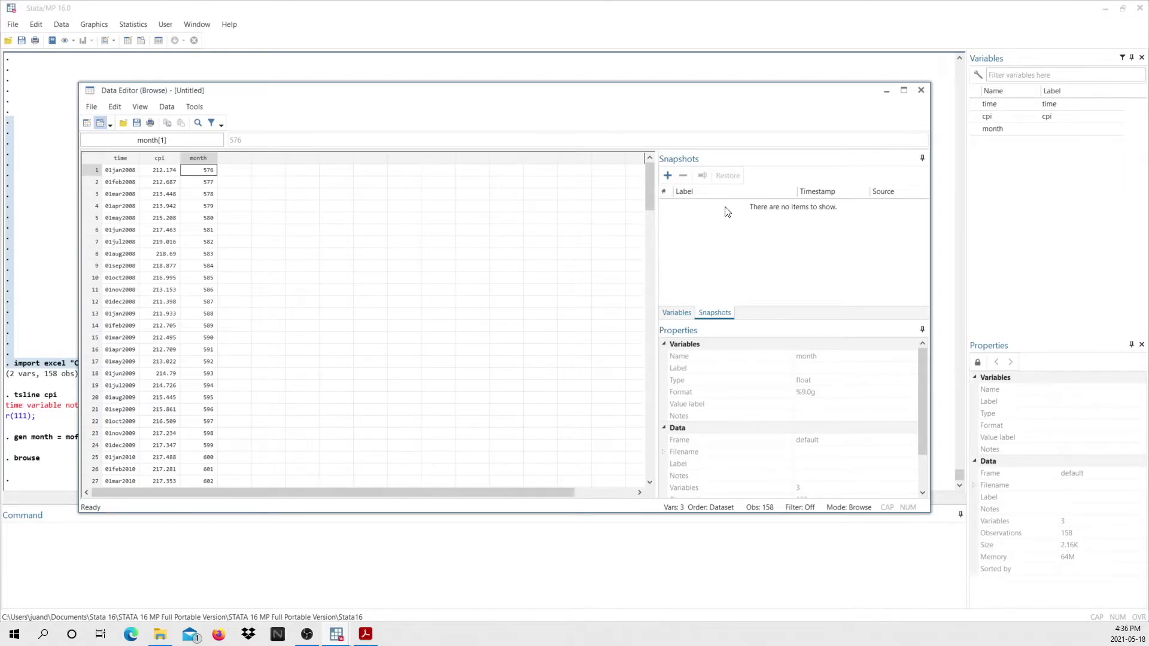
pyautogui.click(922, 91)
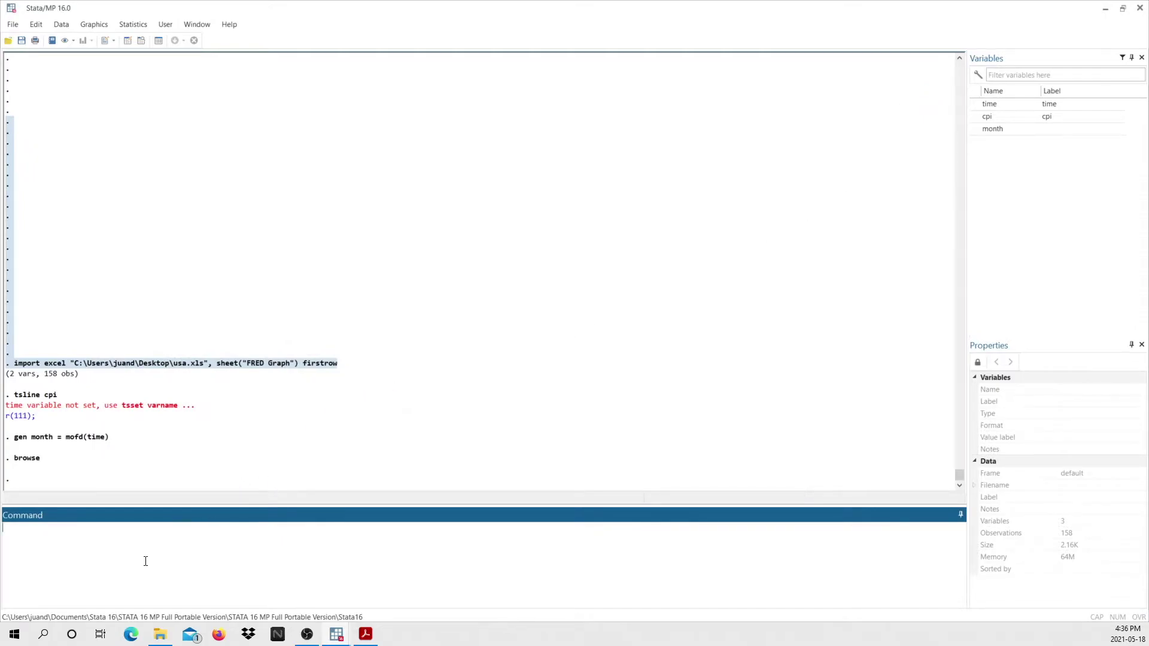
# Apply the %tm monthly date format to month and browse the dataset to check it.
pyautogui.write('format month %tm')
pyautogui.press('Return')
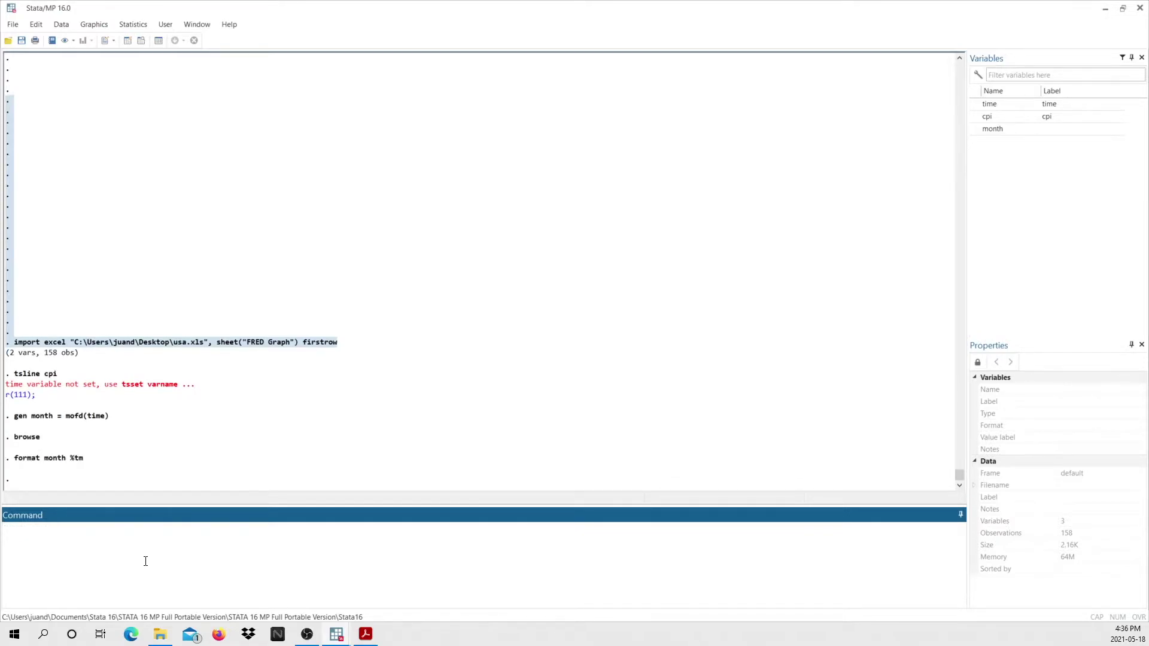
pyautogui.write('browse')
pyautogui.press('Return')
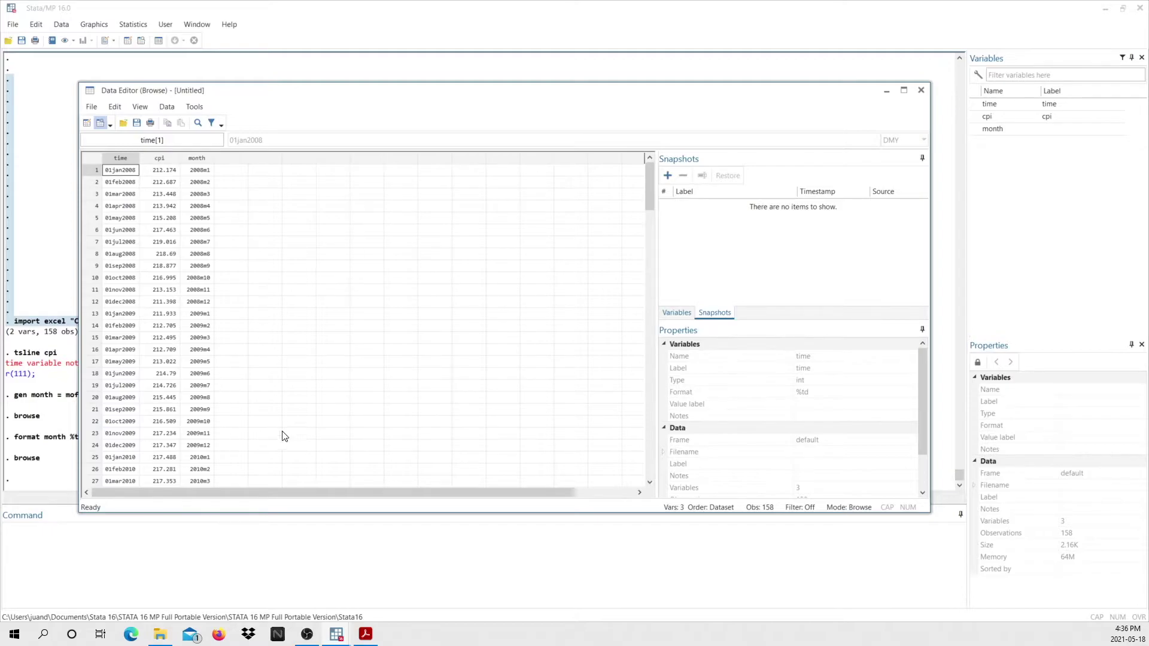
pyautogui.click(921, 90)
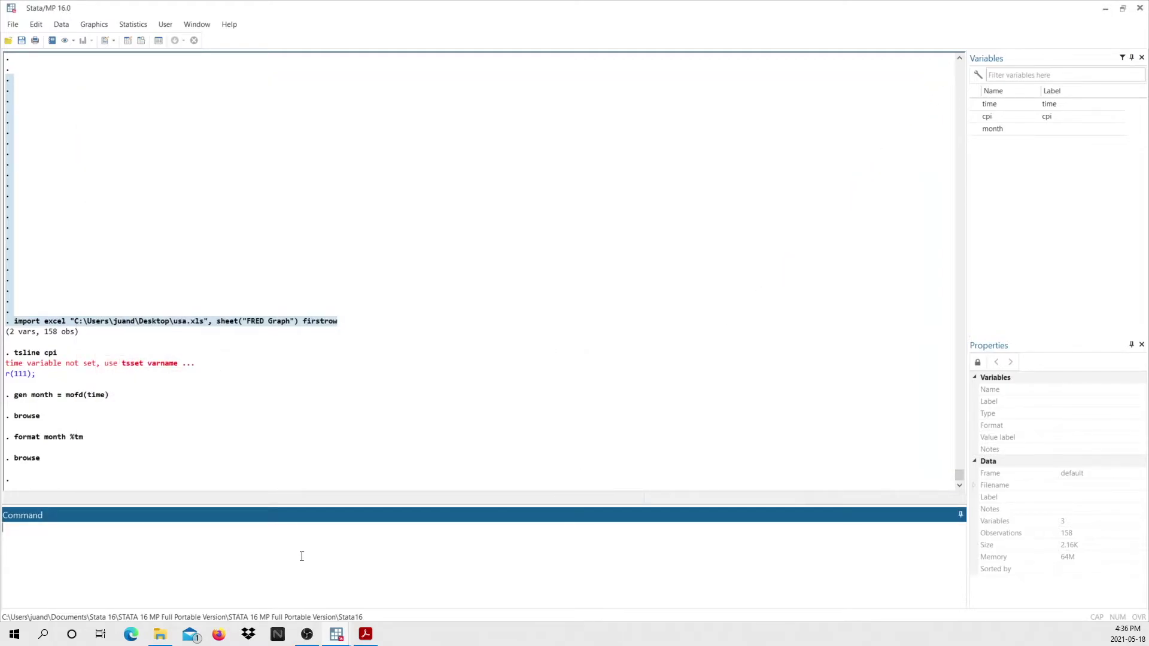
# Drop the original time variable and rename month to time.
pyautogui.write('drop time')
pyautogui.press('Return')
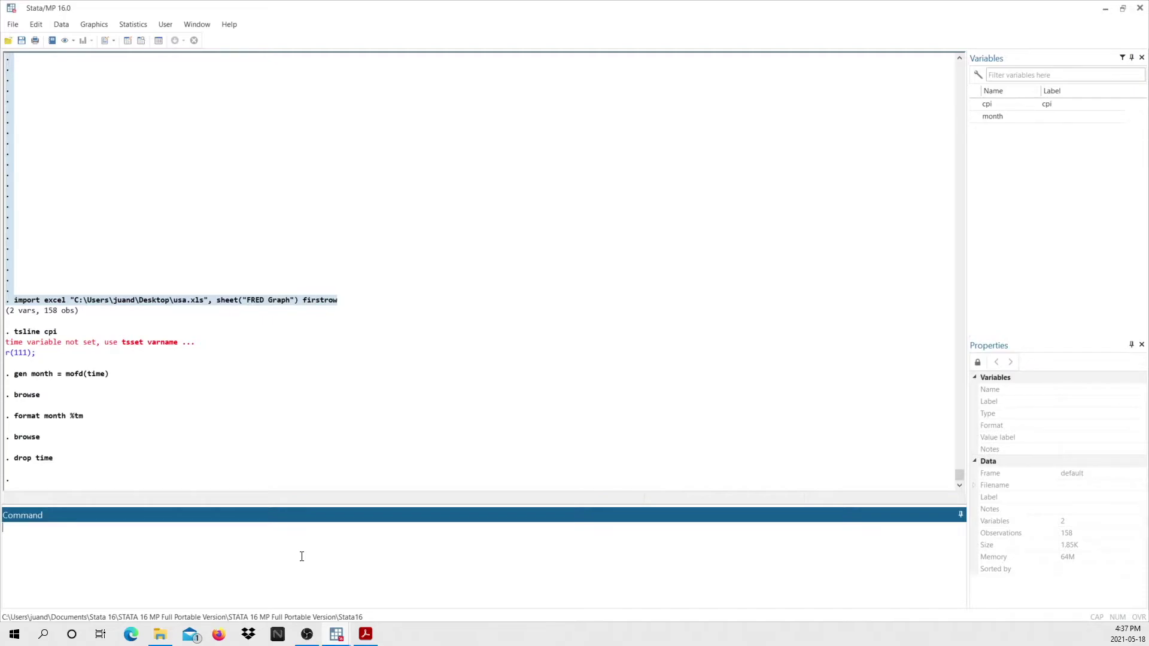
pyautogui.write('rename month')
pyautogui.write(' time')
pyautogui.press('Return')
# Declare time as the time-series variable with tsset and view a tsline plot of cpi.
pyautogui.write('tsset time')
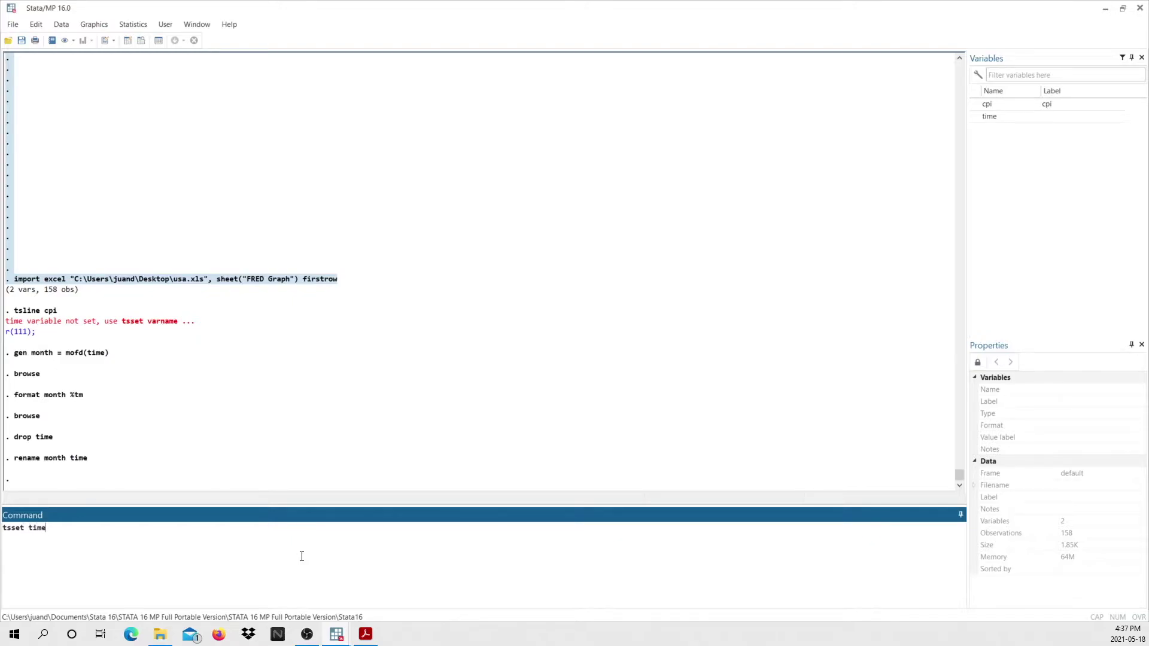
pyautogui.press('Return')
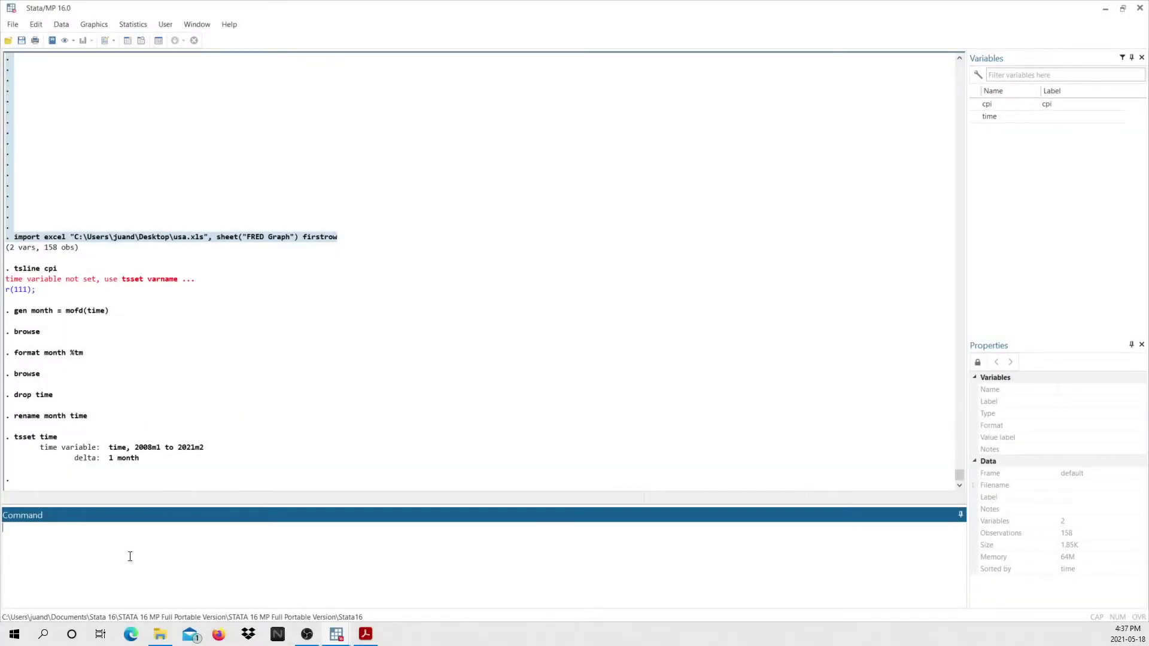
pyautogui.write('ine cpi')
pyautogui.press('Return')
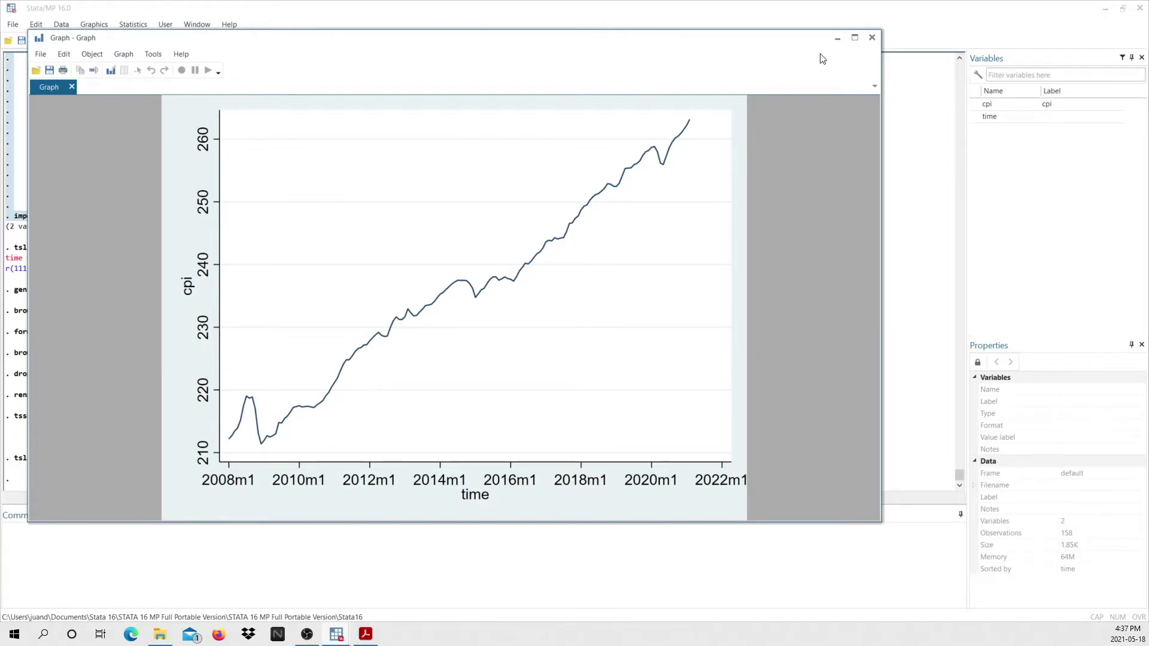
pyautogui.click(872, 38)
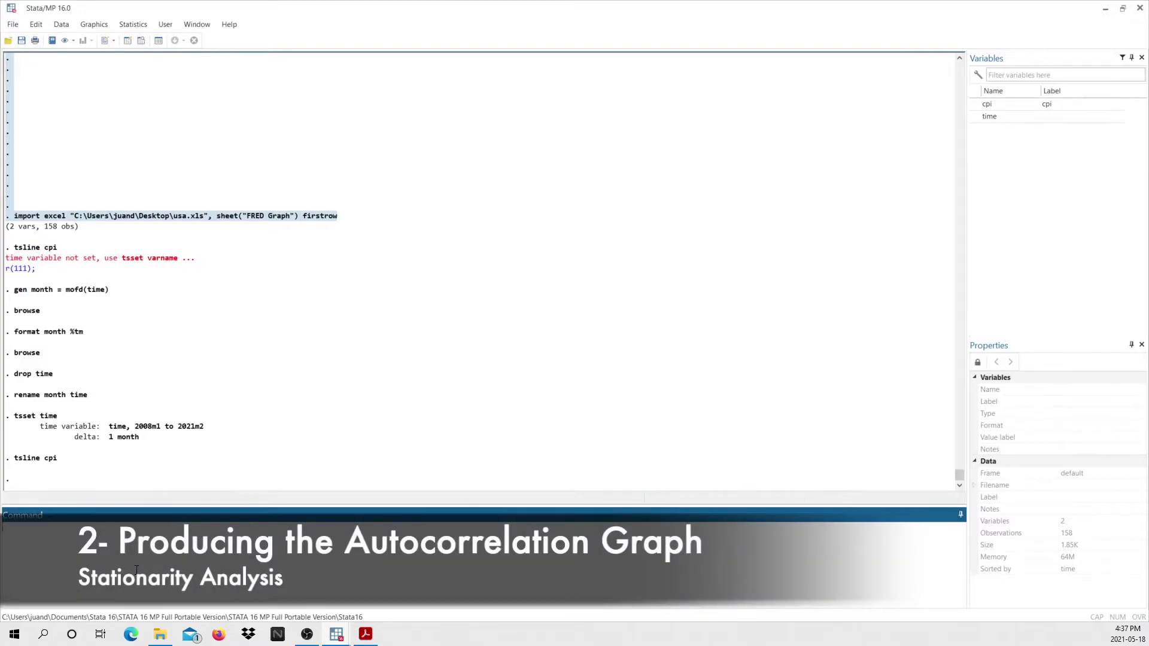
# Produce the autocorrelation graph of cpi with the ac command, and close it after viewing.
pyautogui.write('ac ')
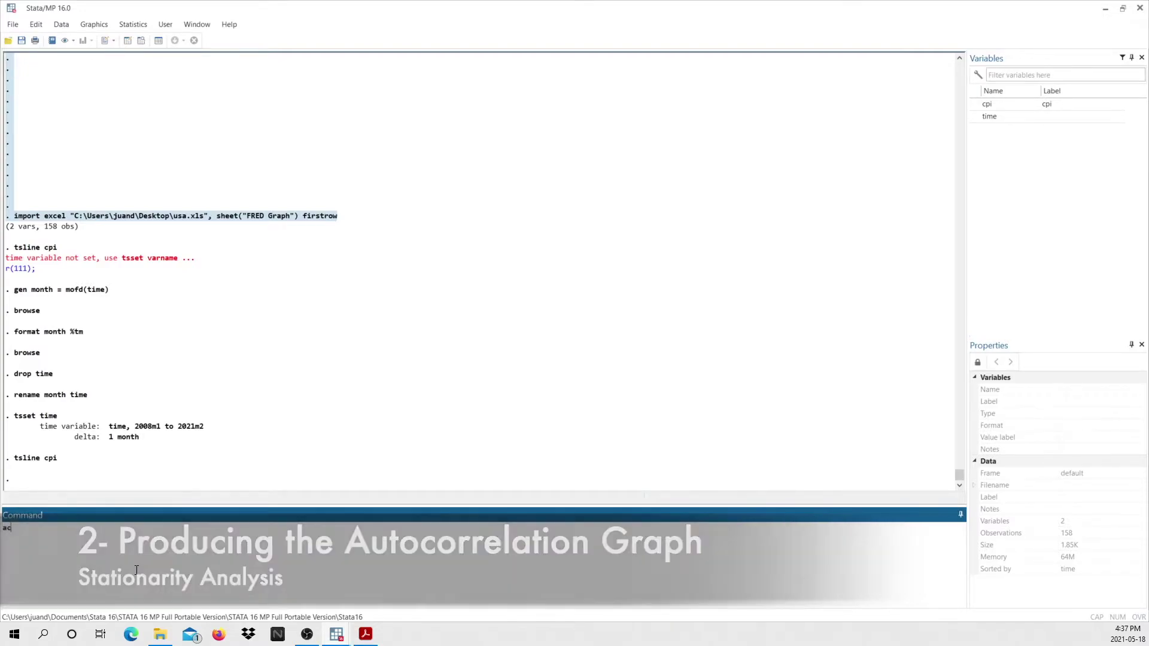
pyautogui.write('cpi')
pyautogui.press('Return')
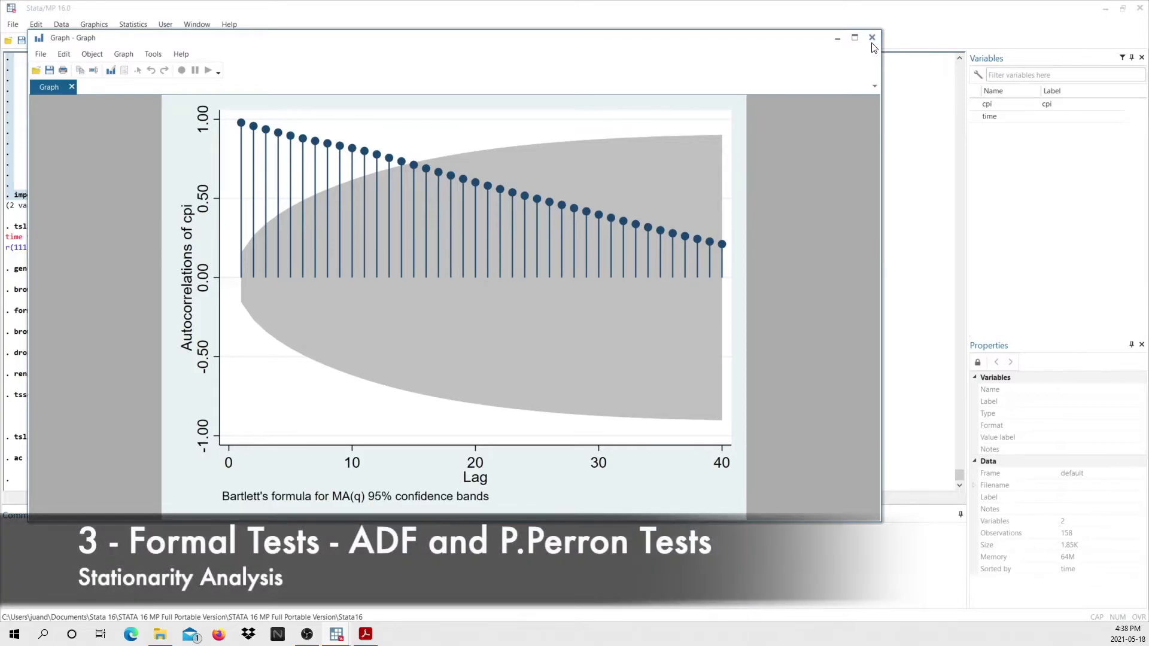
pyautogui.click(872, 38)
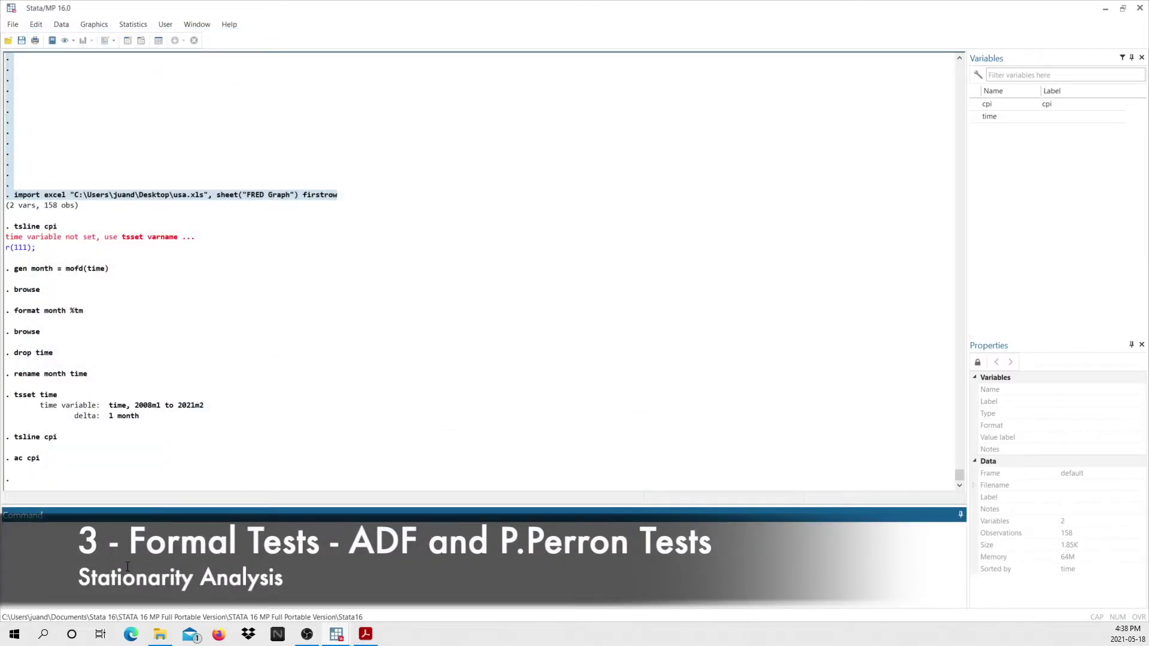
# Run a Dickey-Fuller unit-root test on cpi with the trend and regress options.
pyautogui.write('afu')
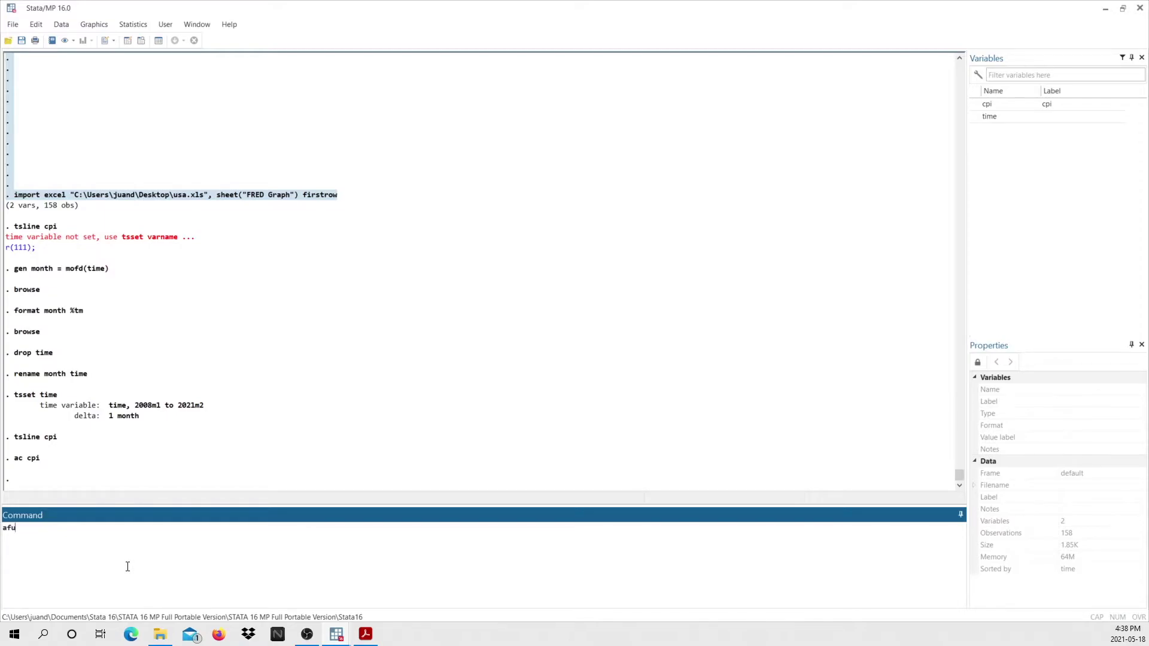
pyautogui.write('lle')
pyautogui.press('BackSpace')
pyautogui.press('BackSpace')
pyautogui.press('BackSpace')
pyautogui.press('BackSpace')
pyautogui.press('BackSpace')
pyautogui.press('BackSpace')
pyautogui.write('dfuller cpi, trend')
pyautogui.write('regress')
pyautogui.press('Return')
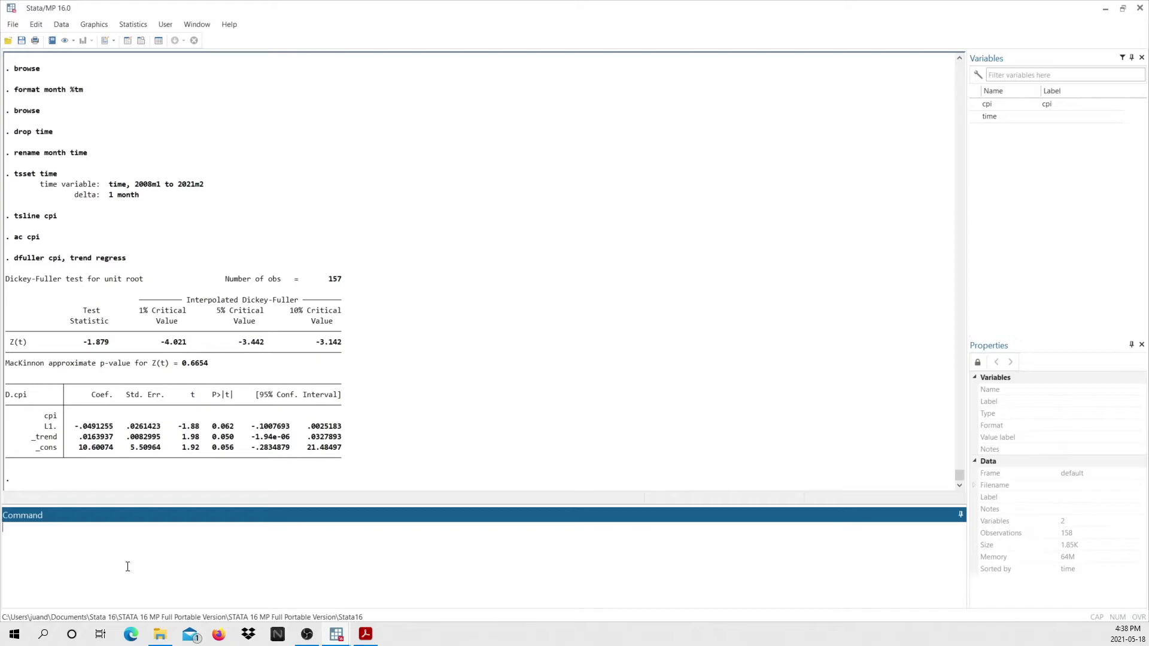
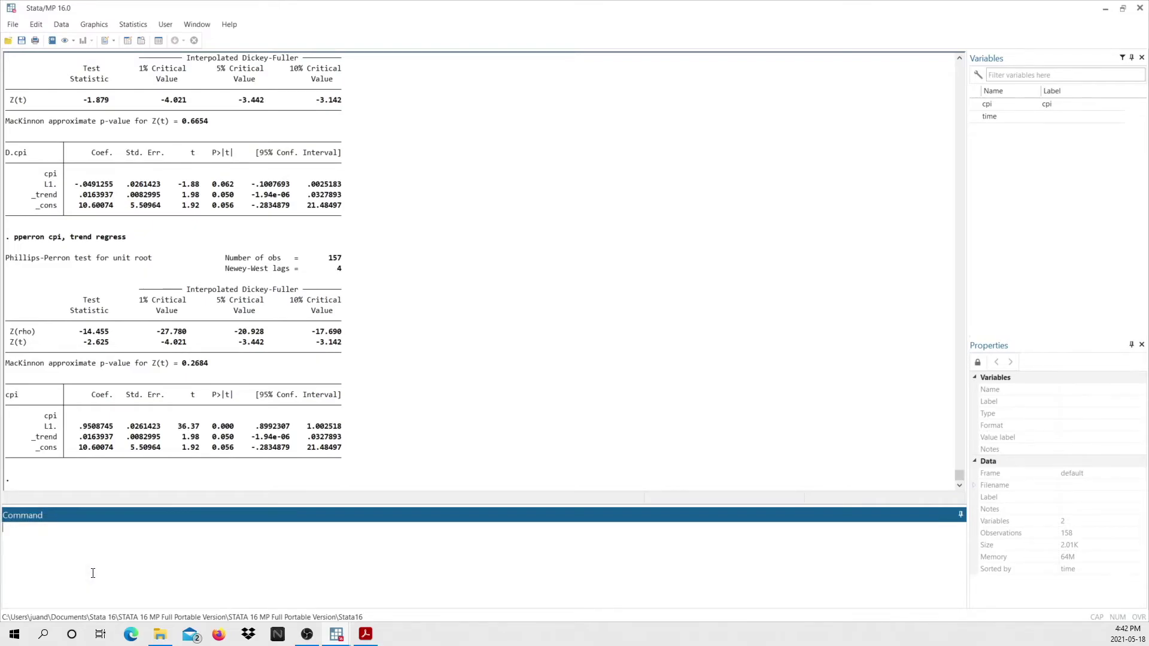
# Run a Dickey-Fuller unit-root test on the first difference d.cpi with the regress option.
pyautogui.write('dfuller')
pyautogui.write(' d,')
pyautogui.write('.cpi,')
pyautogui.write('regress')
pyautogui.press('Return')
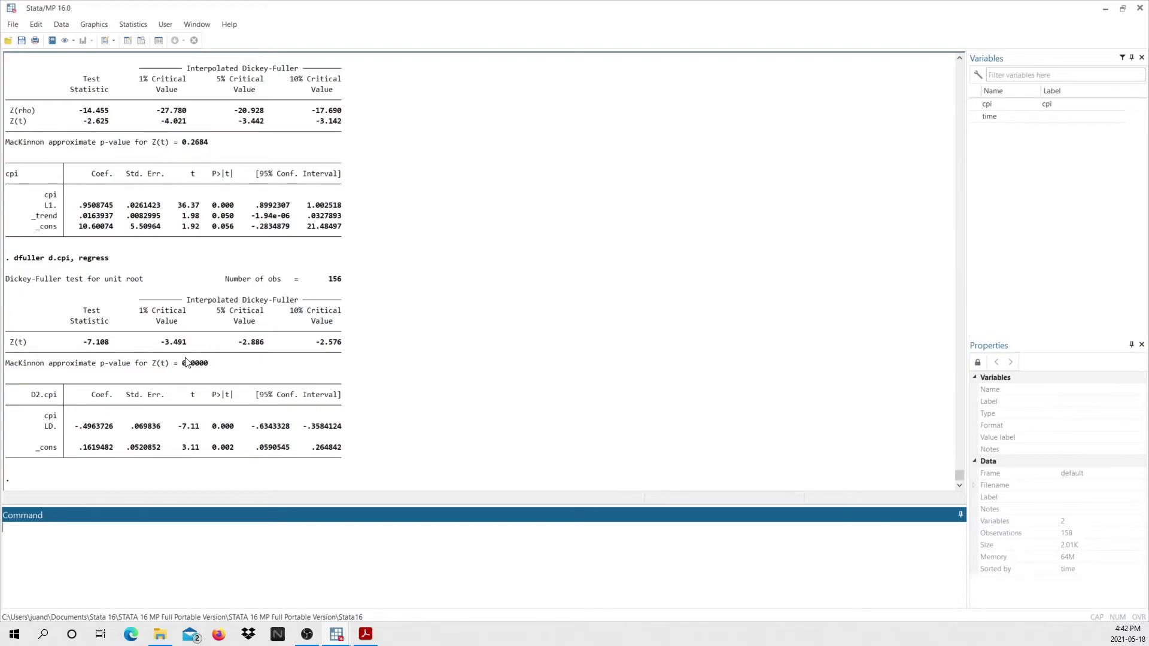
# Run a Phillips-Perron unit-root test on the first difference d.cpi with the regress option.
pyautogui.write('pperron cpi, regress')
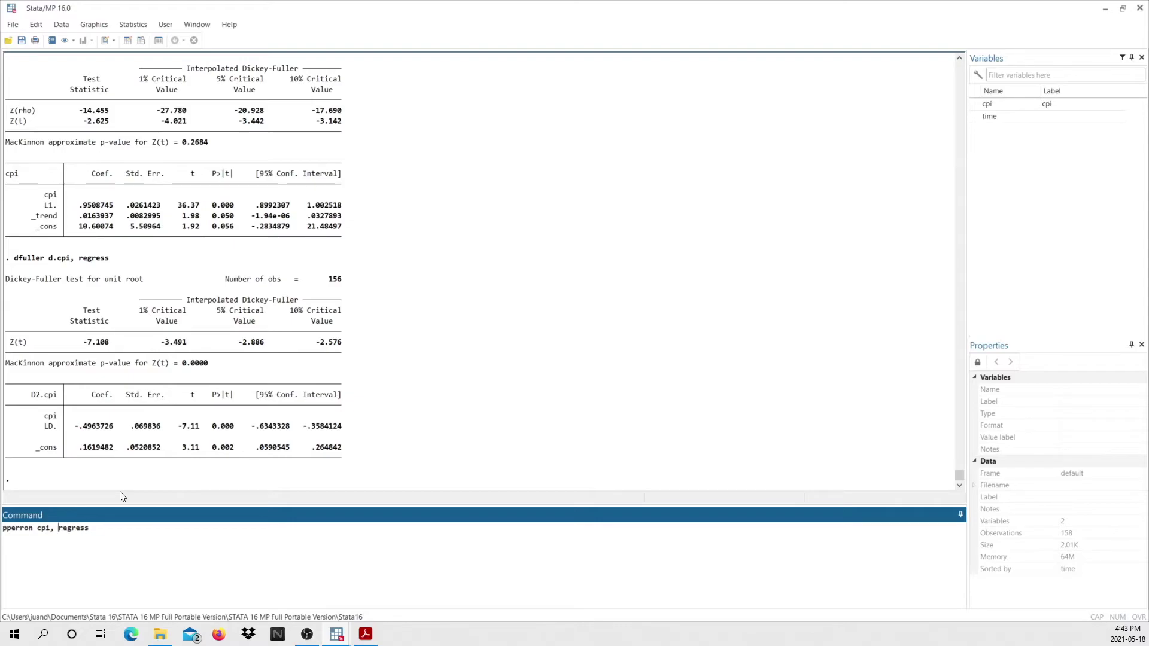
pyautogui.write('d.')
pyautogui.moveTo(37, 528); pyautogui.dragTo(60, 528)
pyautogui.click(111, 527)
pyautogui.press('Return')
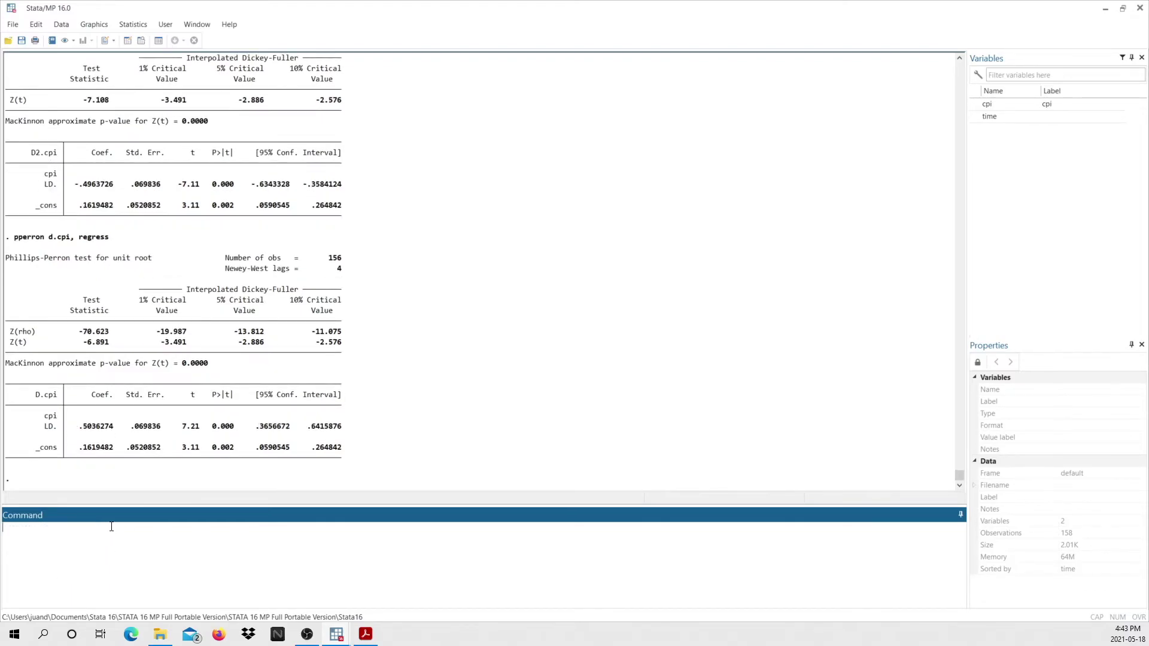